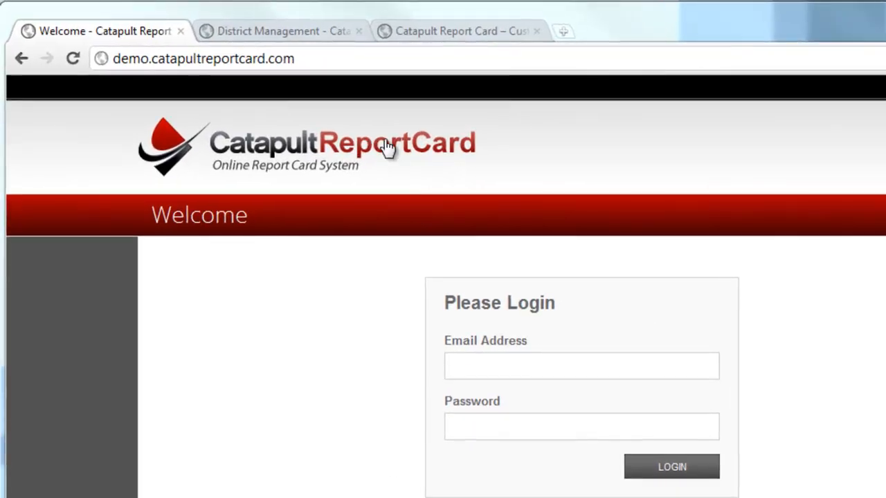
# Step: Bookmark the Catapult Report Card login page at demo.catapultreportcard.com in the bookmarks bar
pyautogui.click(352, 58)
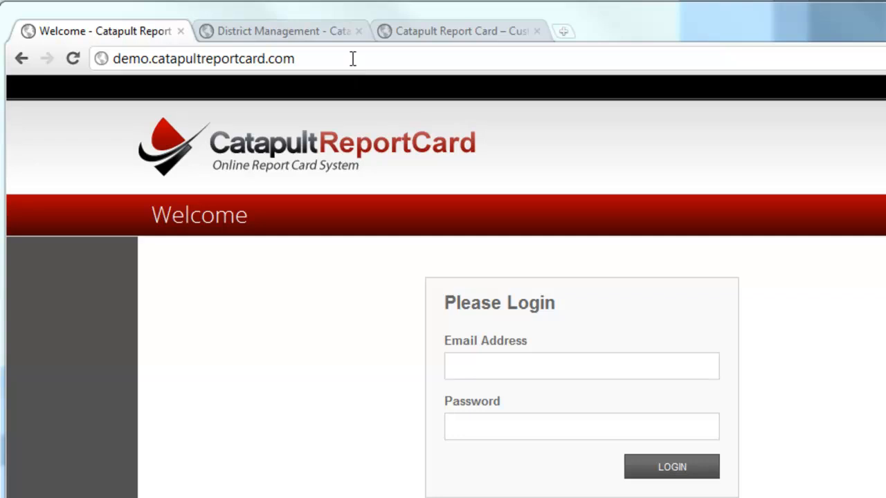
pyautogui.click(353, 58)
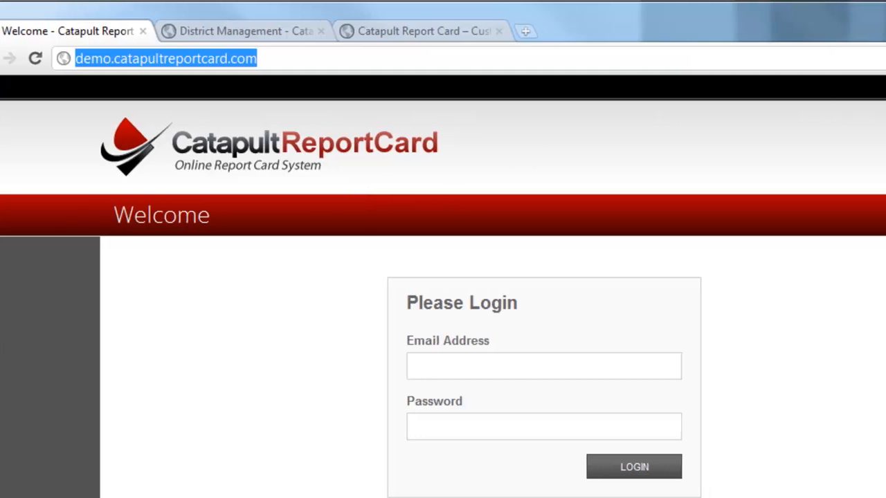
pyautogui.click(831, 59)
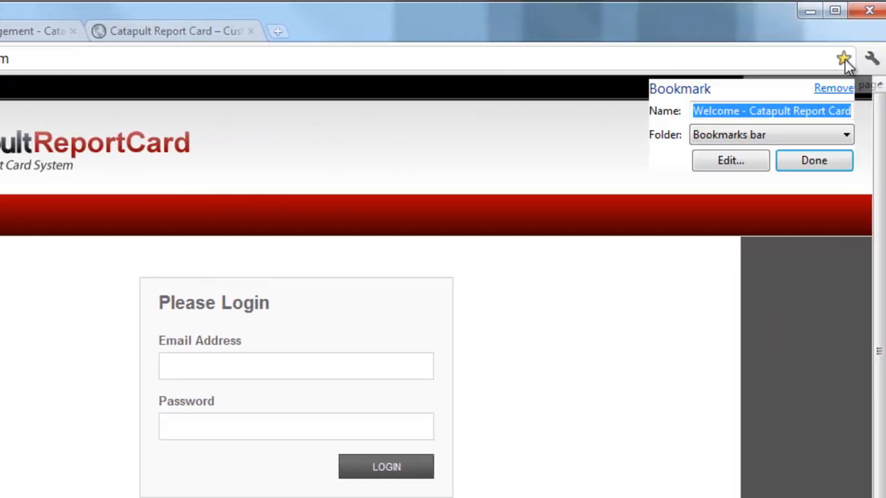
pyautogui.click(811, 161)
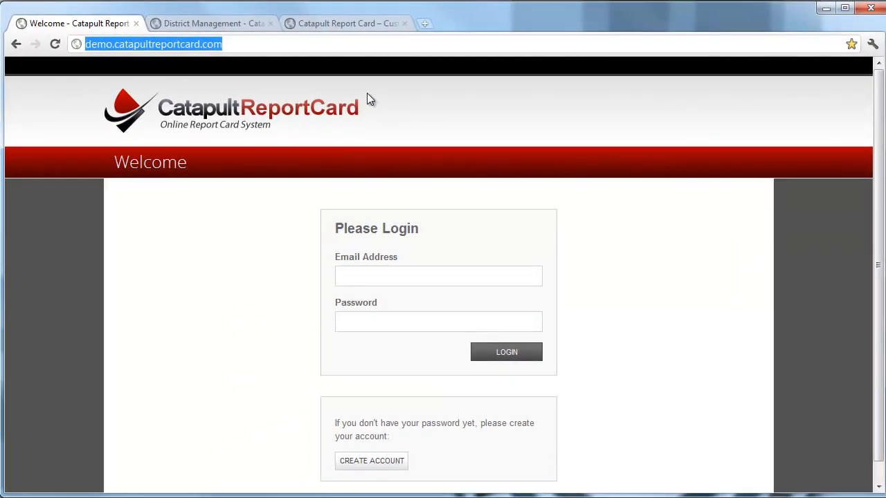
pyautogui.click(341, 24)
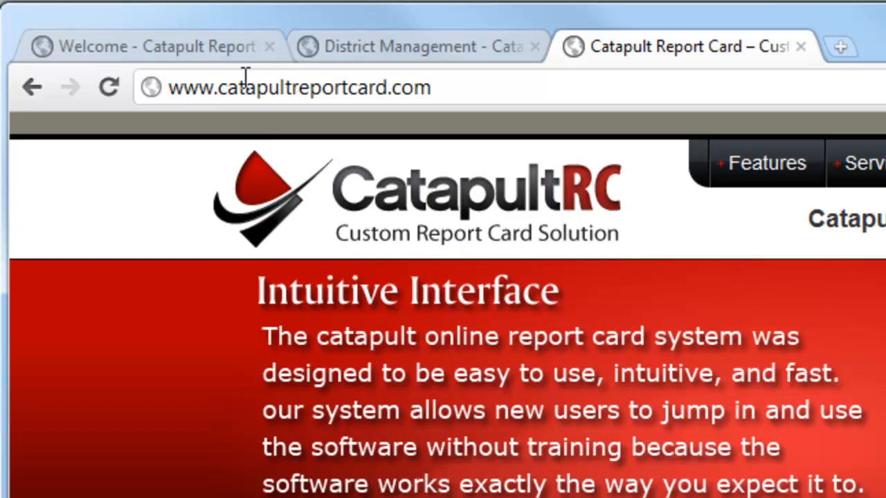
pyautogui.click(231, 46)
pyautogui.click(409, 276)
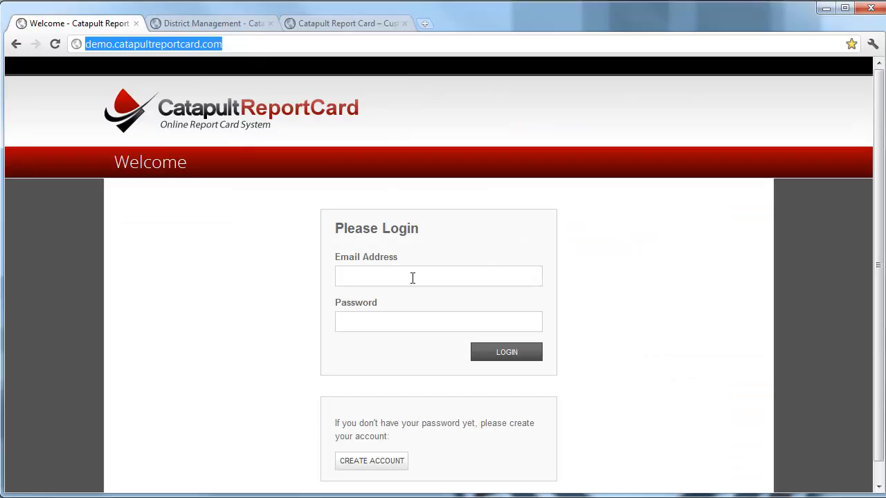
pyautogui.write('j')
pyautogui.press('Down')
pyautogui.press('Tab')
pyautogui.write('de')
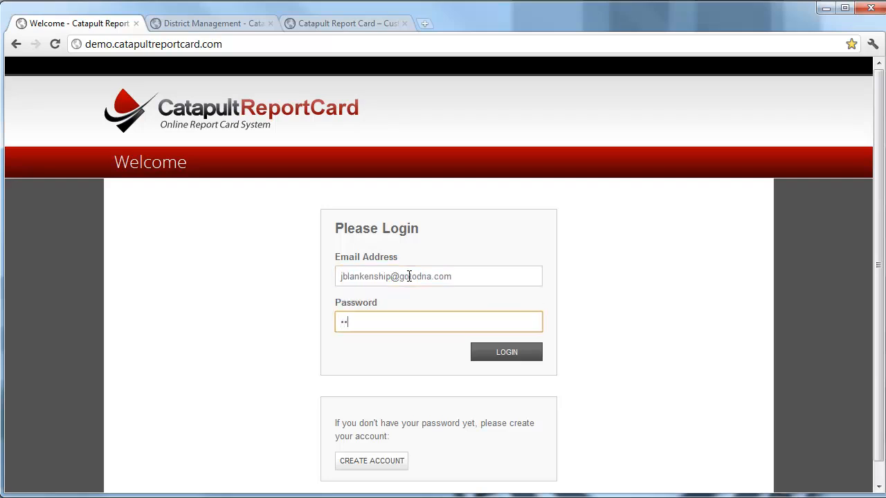
pyautogui.write('mo123')
pyautogui.press('Return')
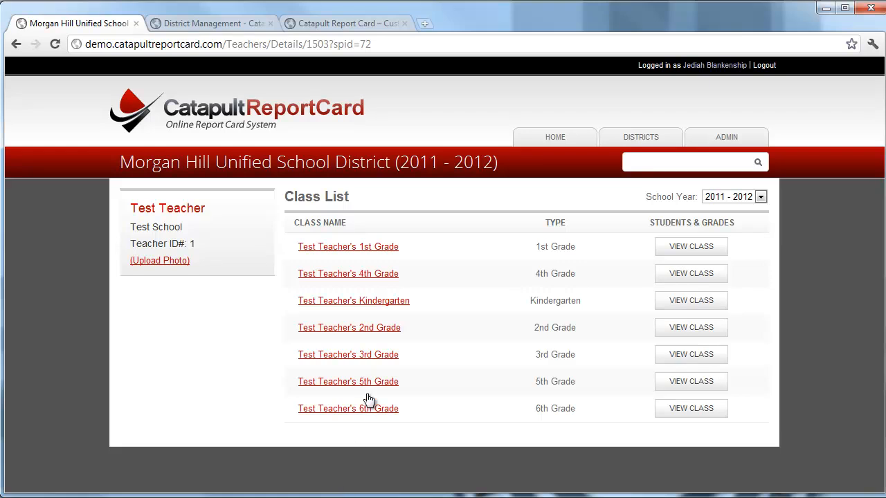
# Step: Open grade entry for Student Fourty in Test Teacher's 2nd Grade class and review the field coloring and grading keys
pyautogui.click(385, 331)
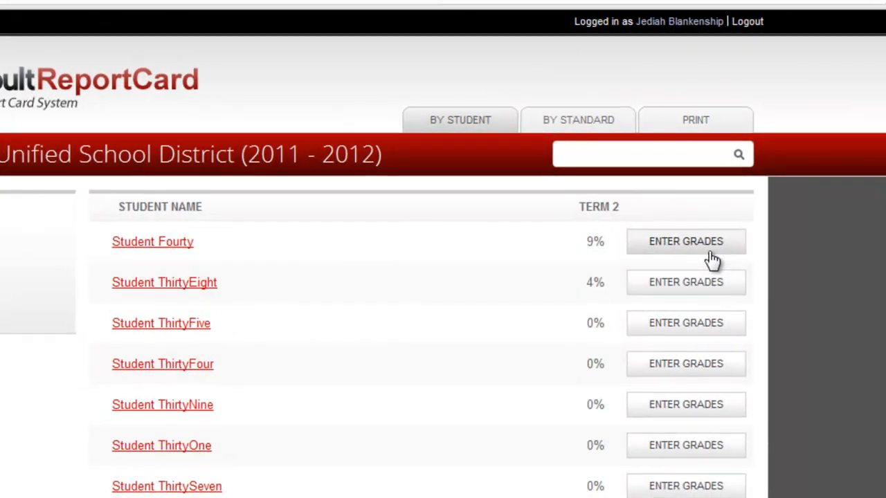
pyautogui.click(712, 256)
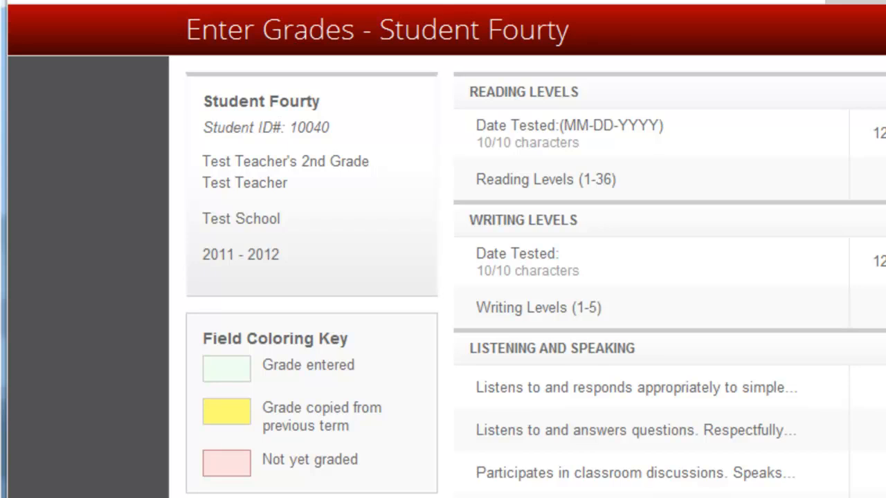
pyautogui.scroll(-5, 446, 249)
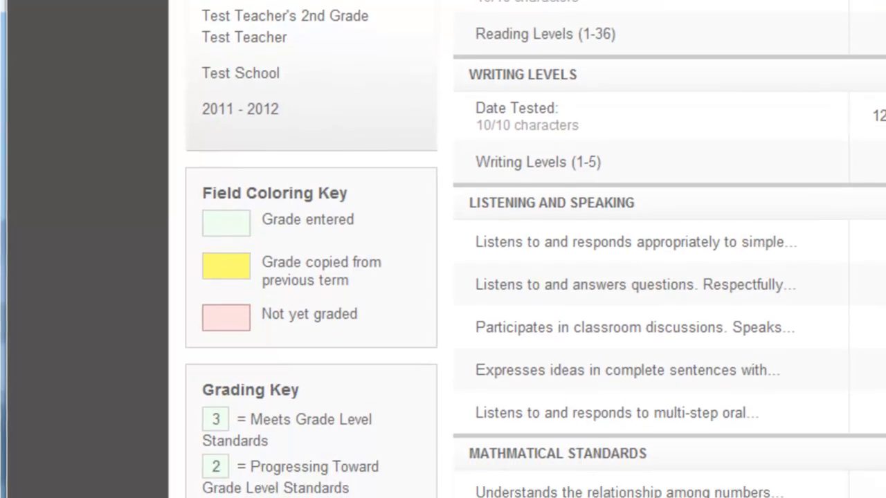
pyautogui.scroll(-6, 446, 249)
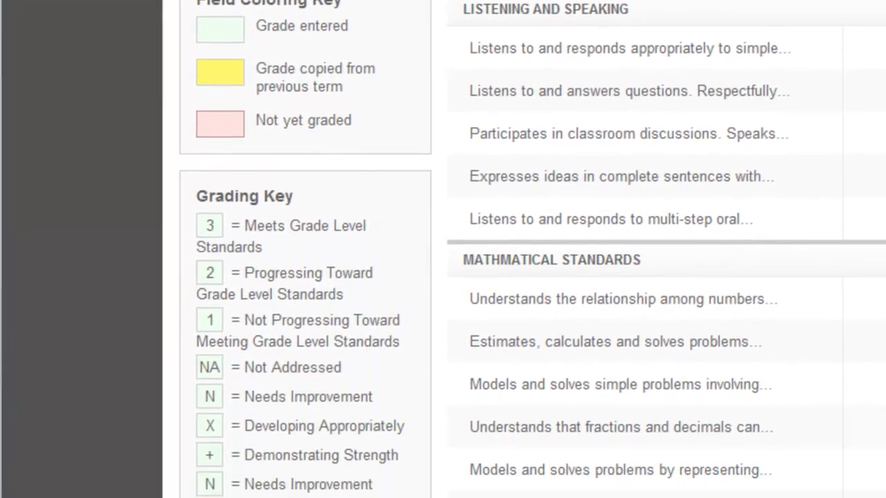
pyautogui.scroll(-1, 447, 249)
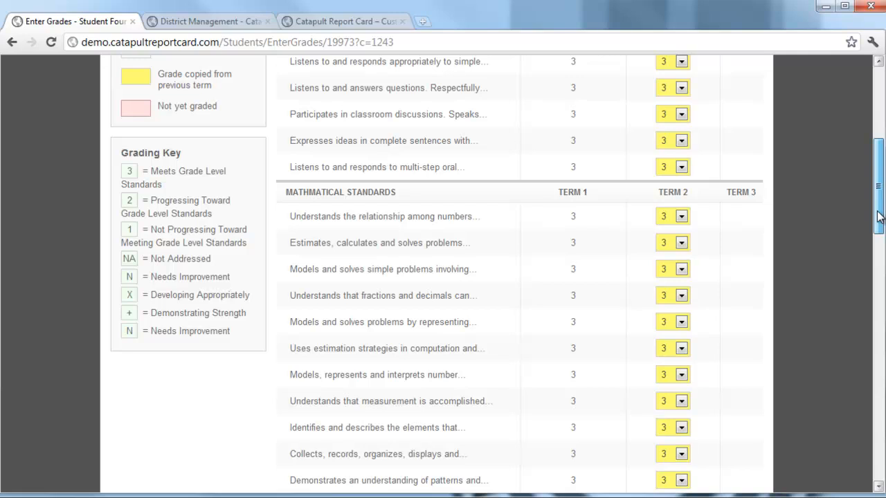
pyautogui.moveTo(881, 217); pyautogui.dragTo(883, 168)
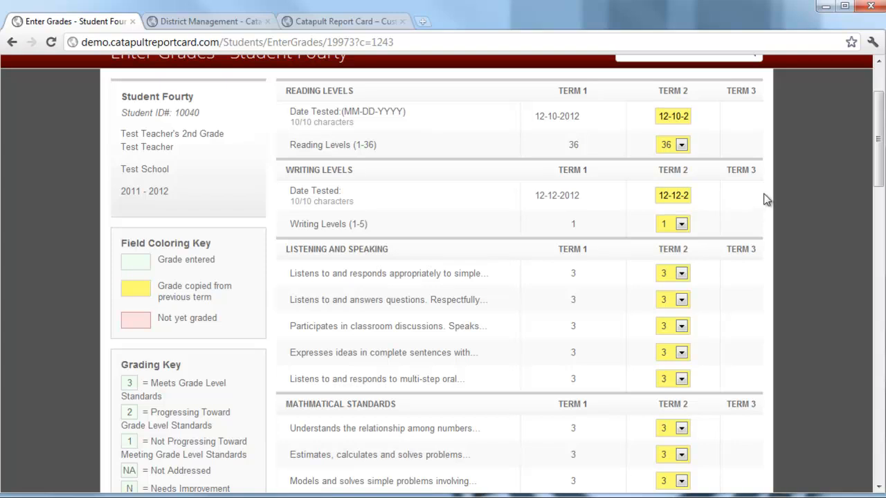
# Step: Clear the student's Term 2 Reading Levels (1-36) grade and set the Term 2 Writing Levels (1-5) grade to 3
pyautogui.click(683, 148)
pyautogui.moveTo(684, 290); pyautogui.dragTo(699, 162)
pyautogui.click(666, 159)
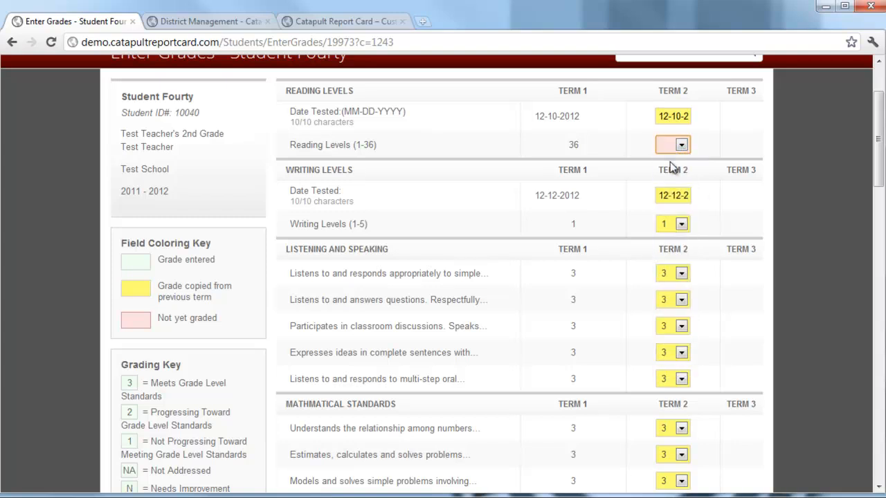
pyautogui.click(677, 197)
pyautogui.click(682, 225)
pyautogui.click(668, 270)
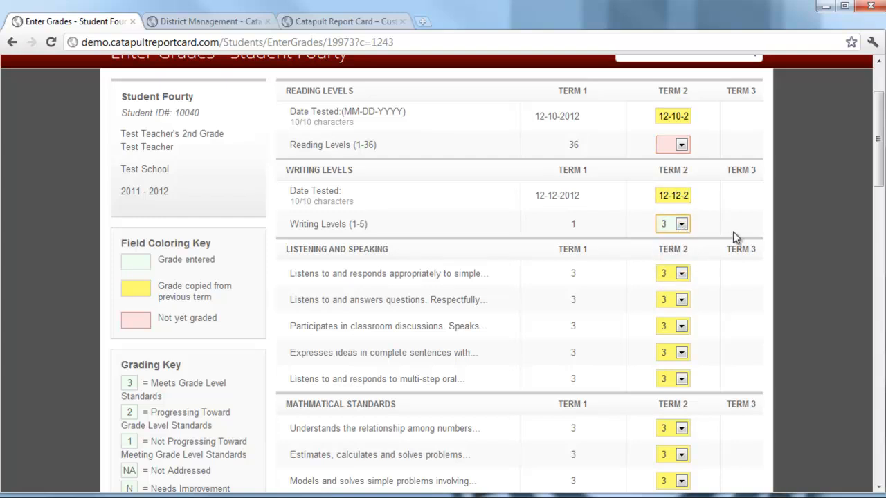
# Step: Set the Term 2 grade for "Listens to and responds appropriately to simple..." to 1 and save the student's grades
pyautogui.click(687, 274)
pyautogui.click(681, 315)
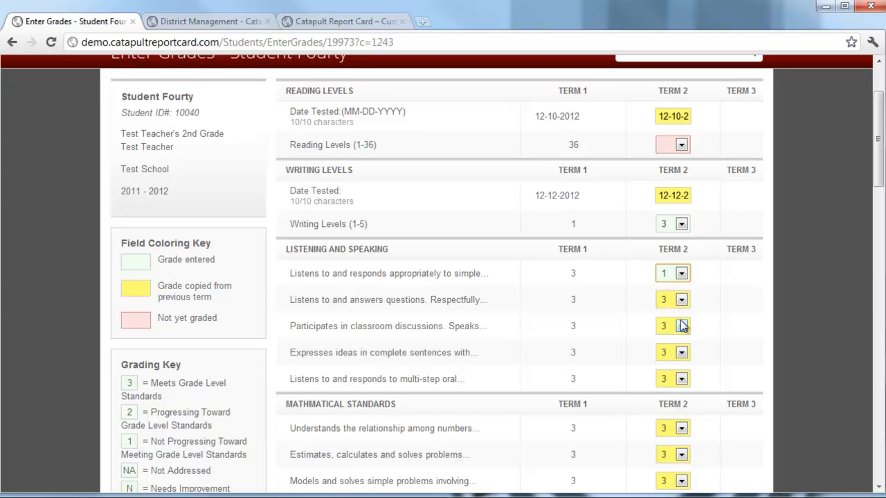
pyautogui.click(788, 267)
pyautogui.moveTo(878, 176); pyautogui.dragTo(843, 490)
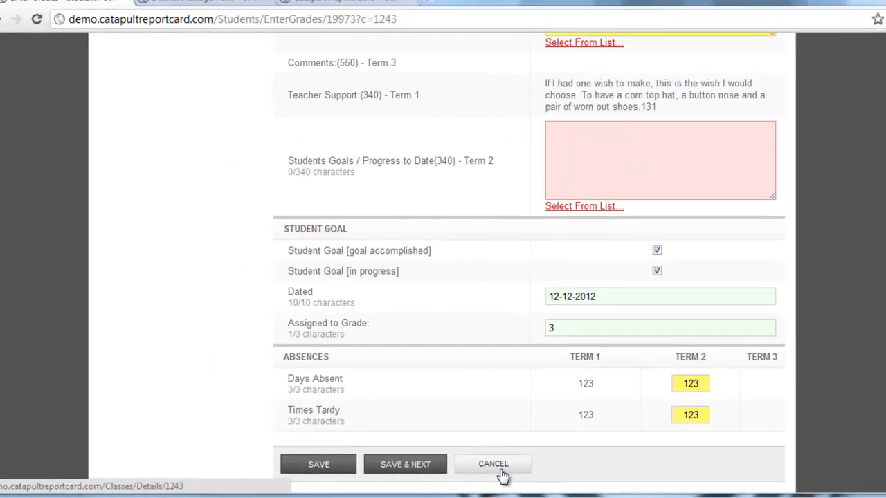
pyautogui.click(338, 469)
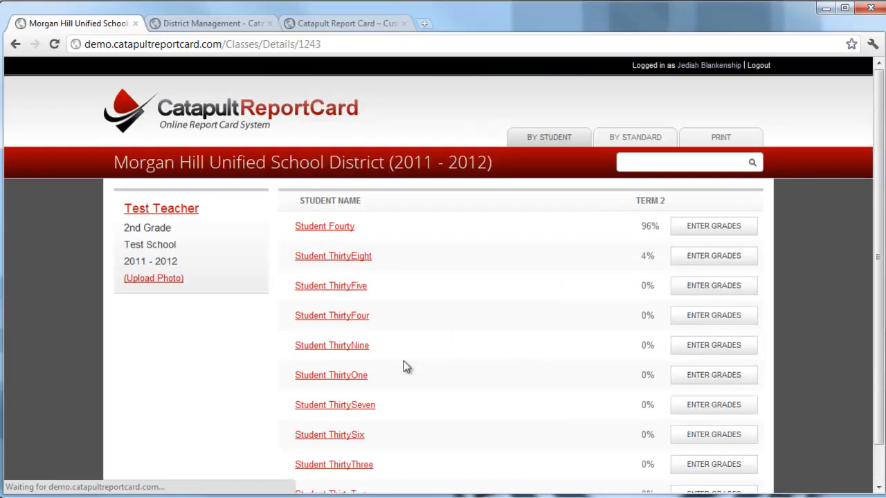
# Step: Open class-wide grade entry by standard for the Date Tested standard under Reading Levels
pyautogui.click(625, 141)
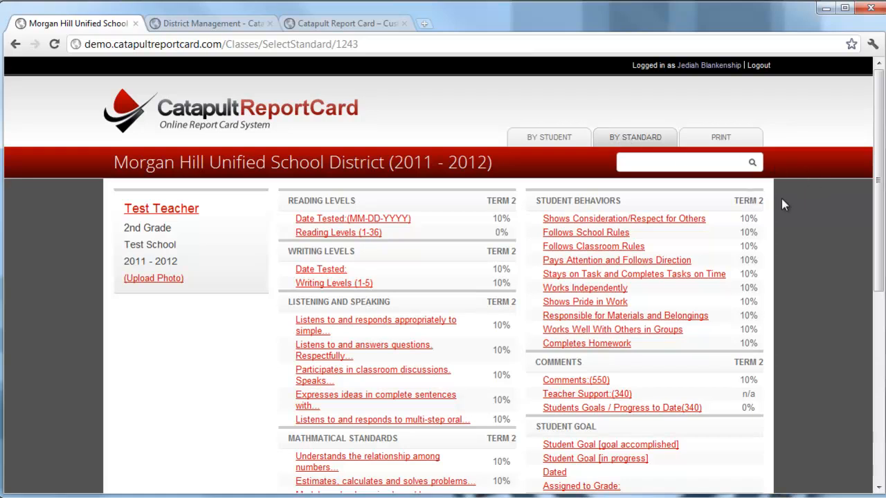
pyautogui.scroll(-2, 782, 204)
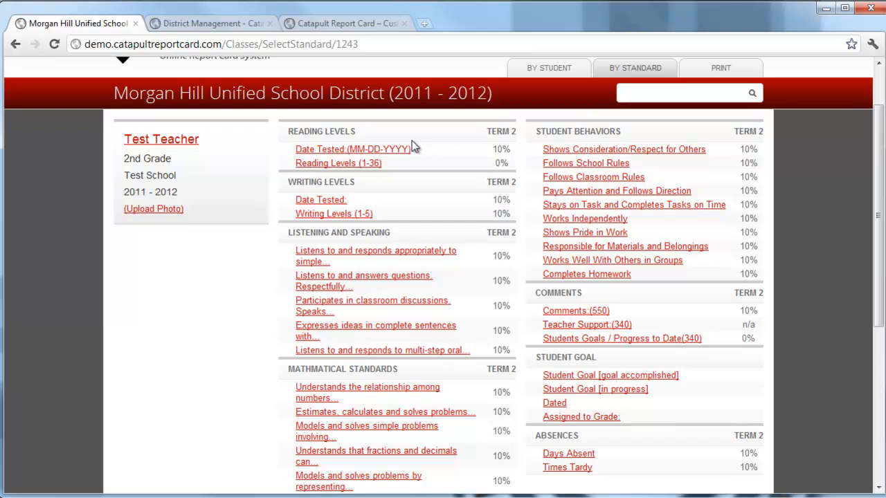
pyautogui.click(372, 152)
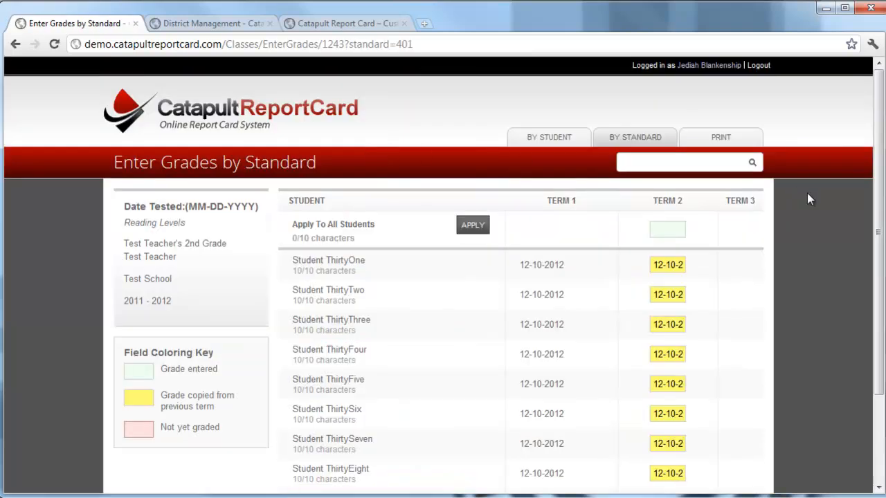
pyautogui.scroll(-2, 807, 194)
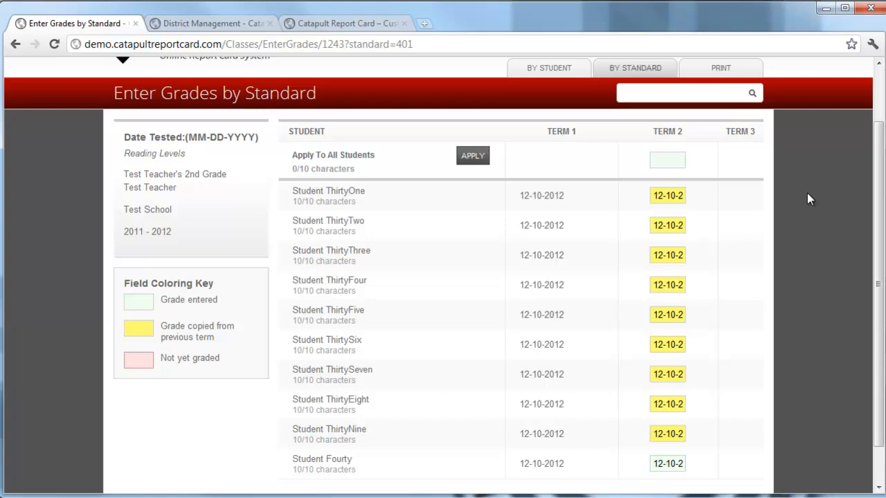
pyautogui.scroll(-1, 807, 193)
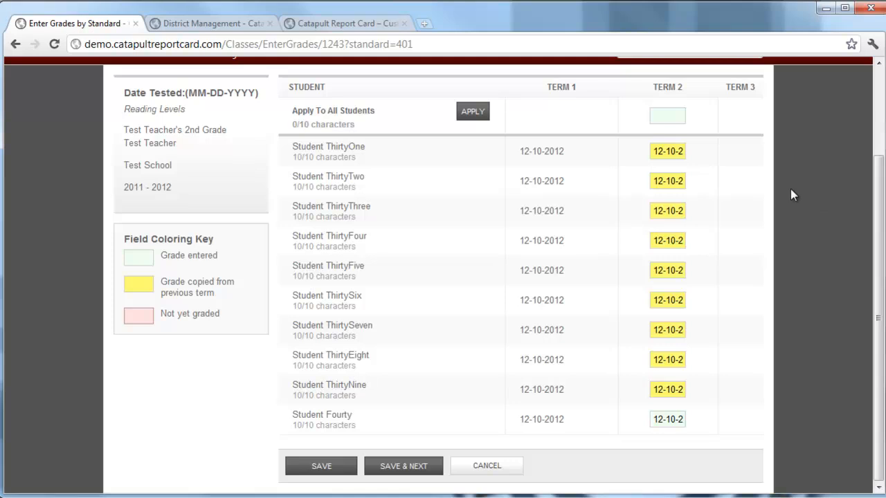
# Step: Apply the Term 2 test date 10-14-2012 to all students, then save and continue to the next standard
pyautogui.click(668, 116)
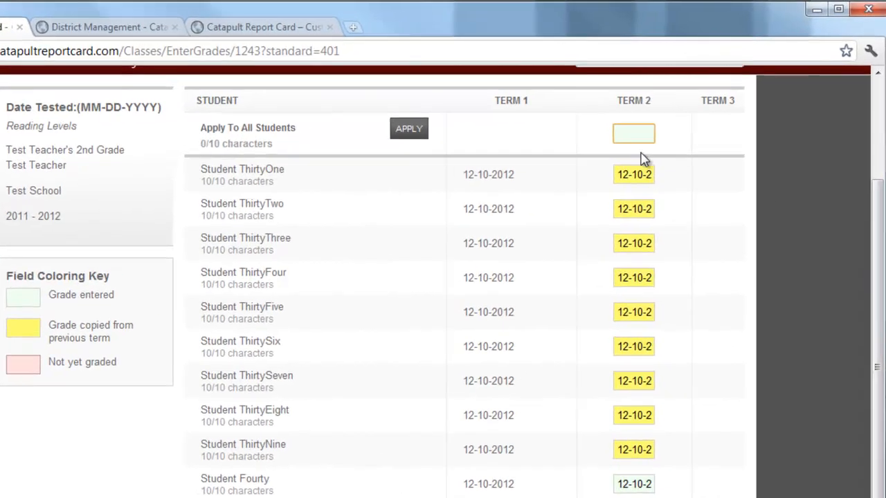
pyautogui.write('10-')
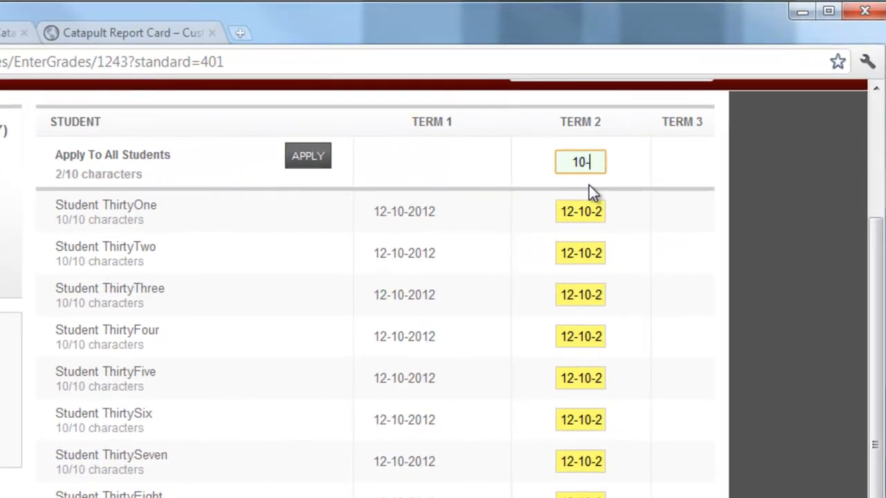
pyautogui.write('14-2012')
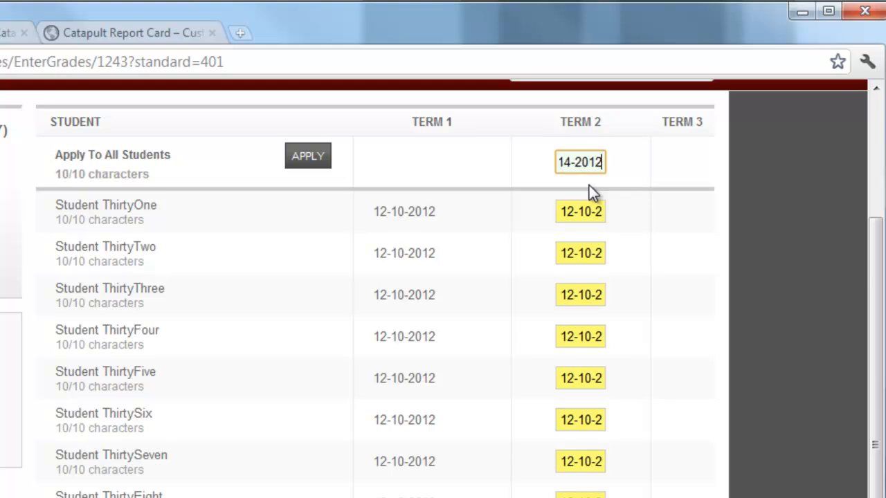
pyautogui.click(307, 159)
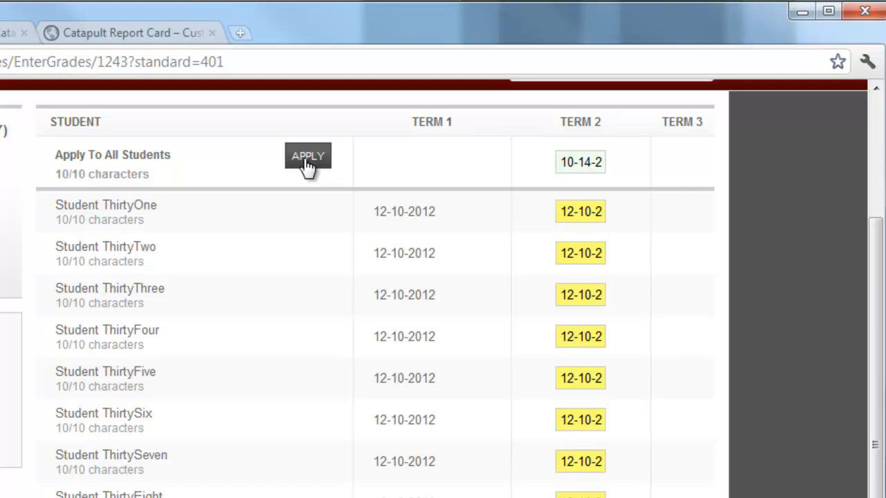
pyautogui.click(304, 159)
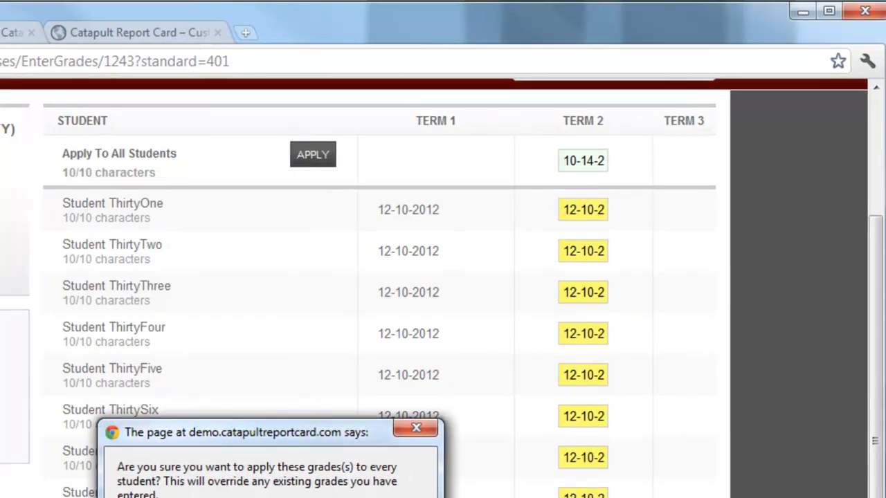
pyautogui.click(368, 485)
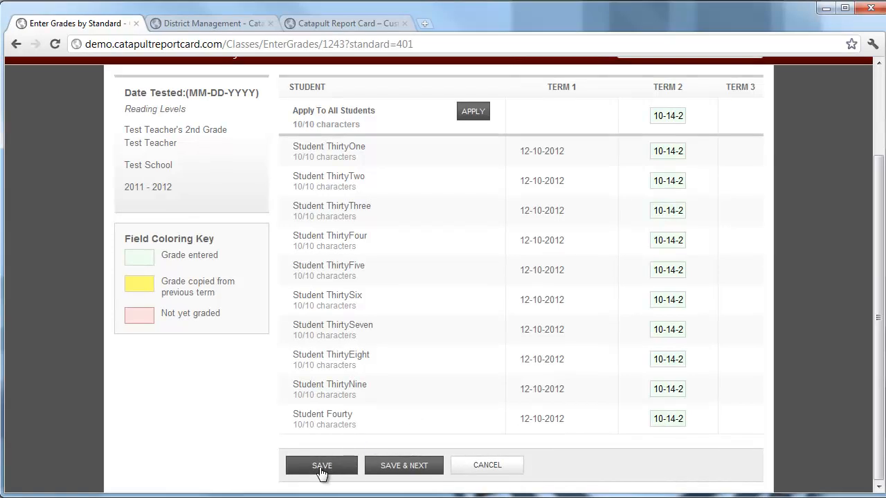
pyautogui.click(404, 466)
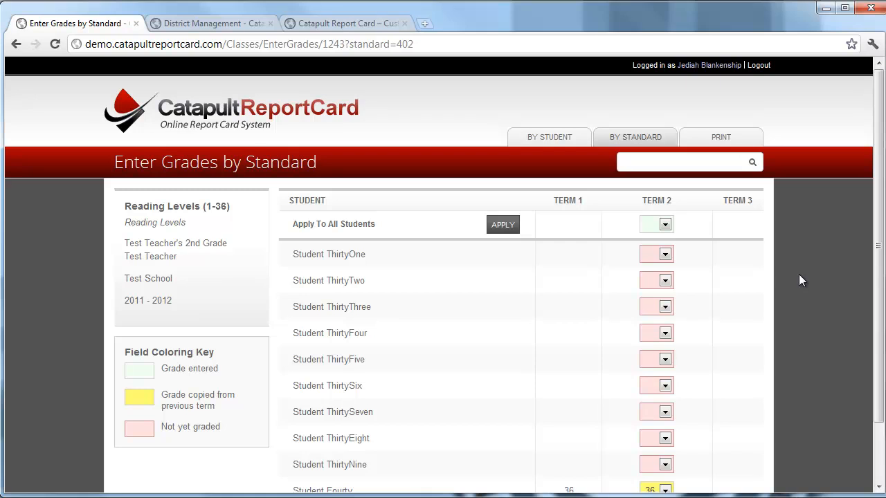
# Step: Download the report card for Student Fourty only from the class's report card printing page
pyautogui.scroll(-2, 800, 275)
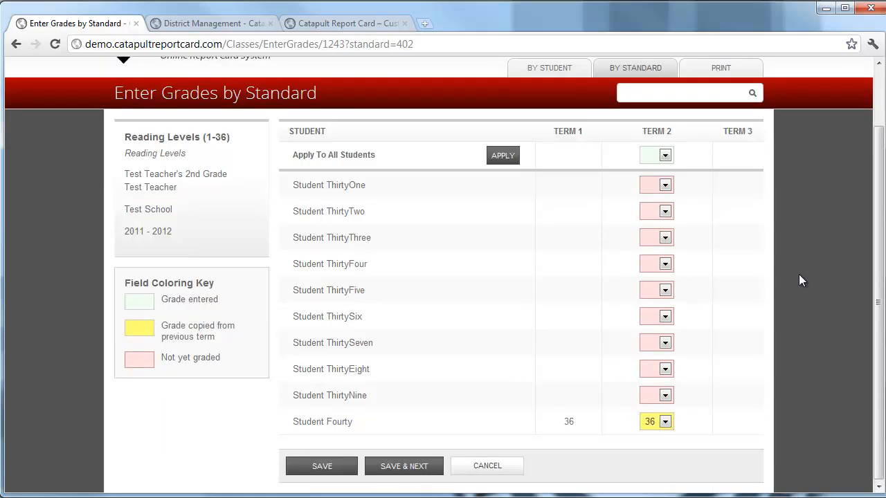
pyautogui.scroll(2, 799, 279)
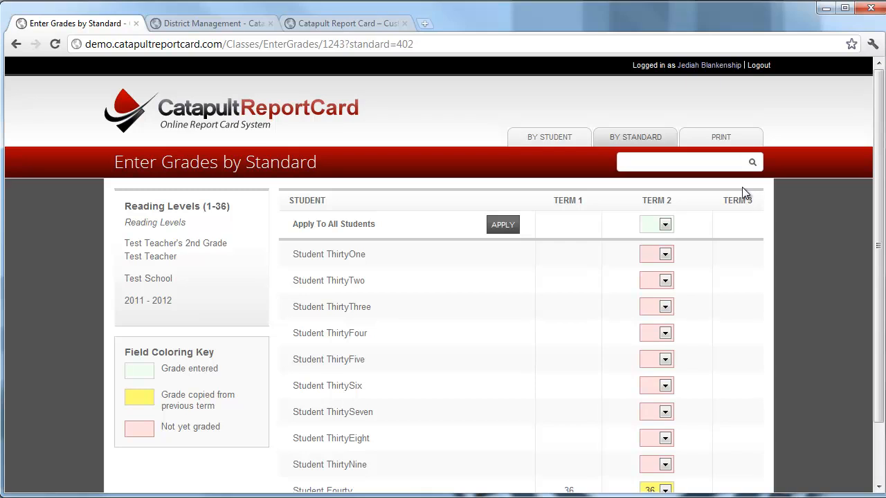
pyautogui.click(722, 140)
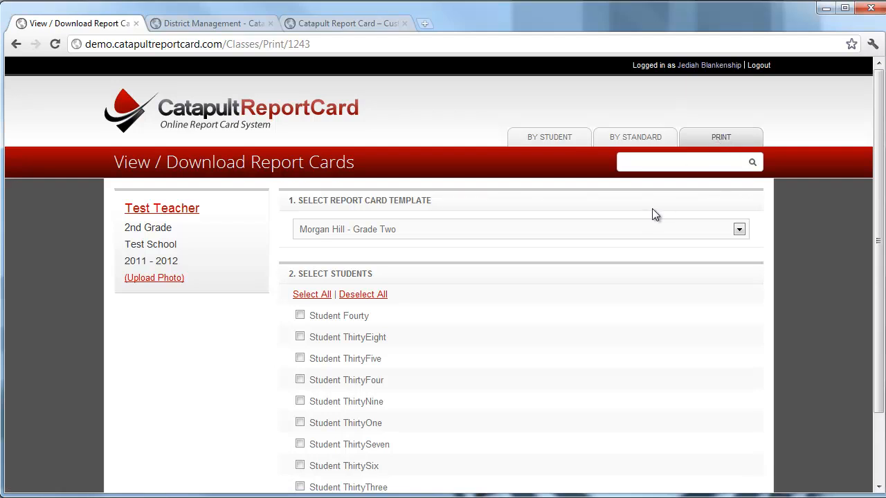
pyautogui.scroll(-1, 653, 208)
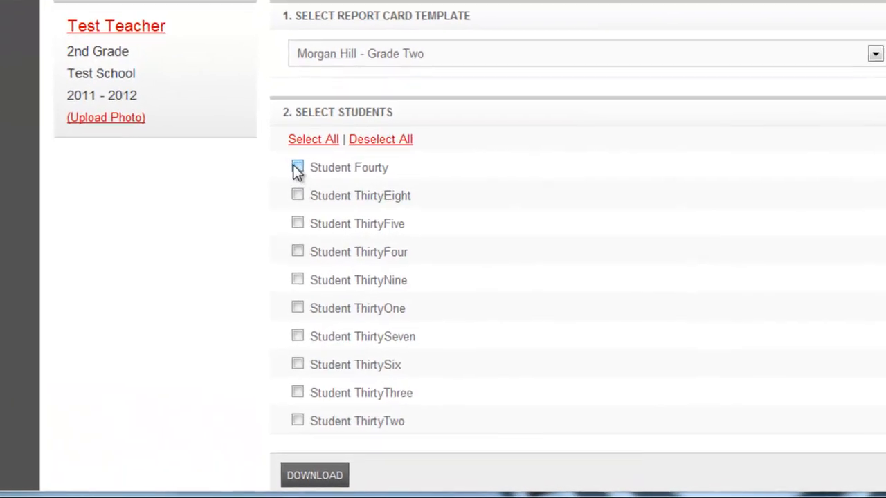
pyautogui.click(297, 131)
pyautogui.click(297, 162)
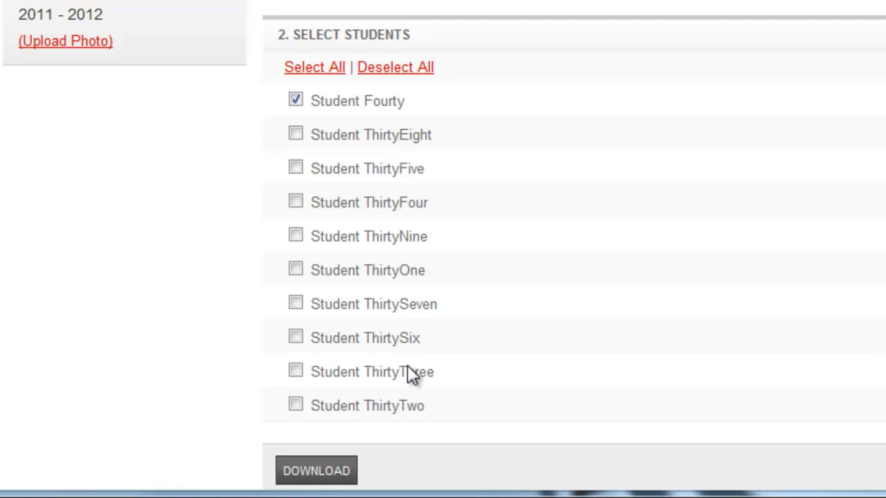
pyautogui.click(315, 476)
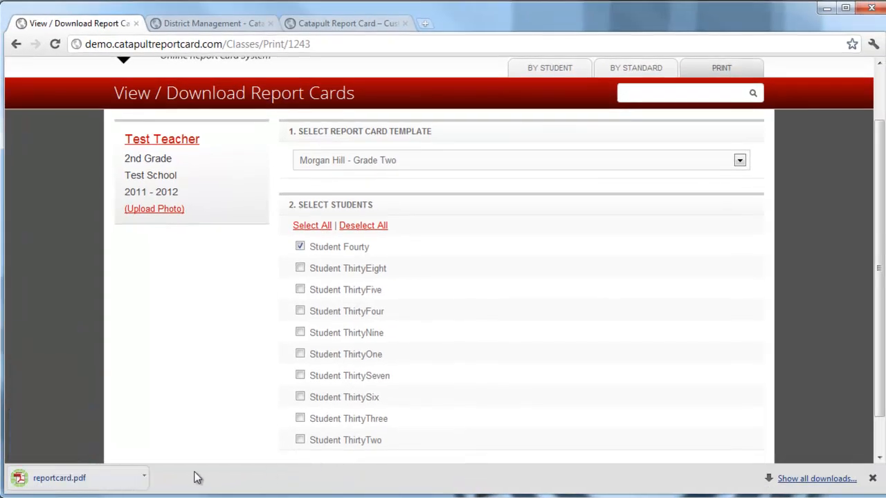
# Step: Open the downloaded reportcard.pdf in Adobe Reader and examine the entered grades on its pages
pyautogui.click(103, 483)
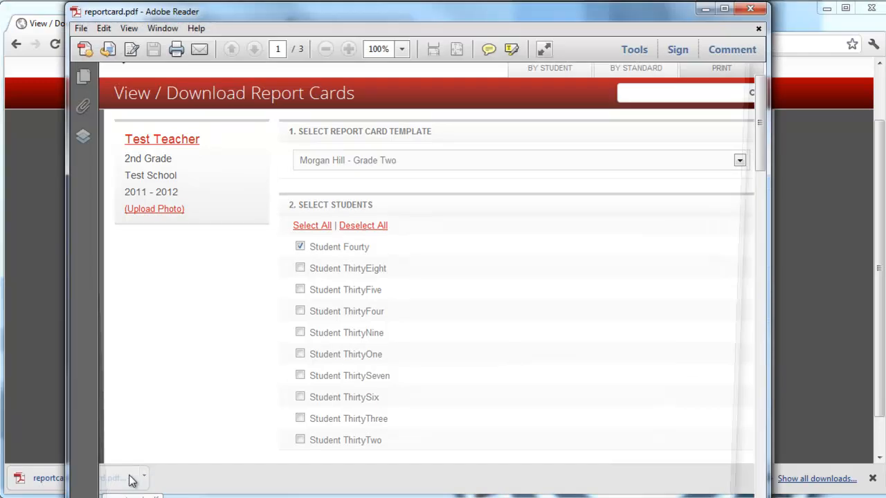
pyautogui.scroll(-15, 547, 324)
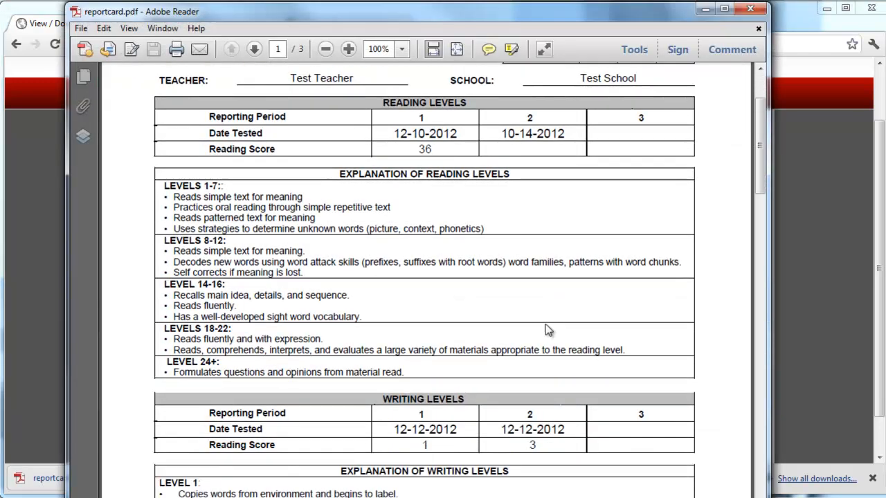
pyautogui.scroll(-15, 525, 322)
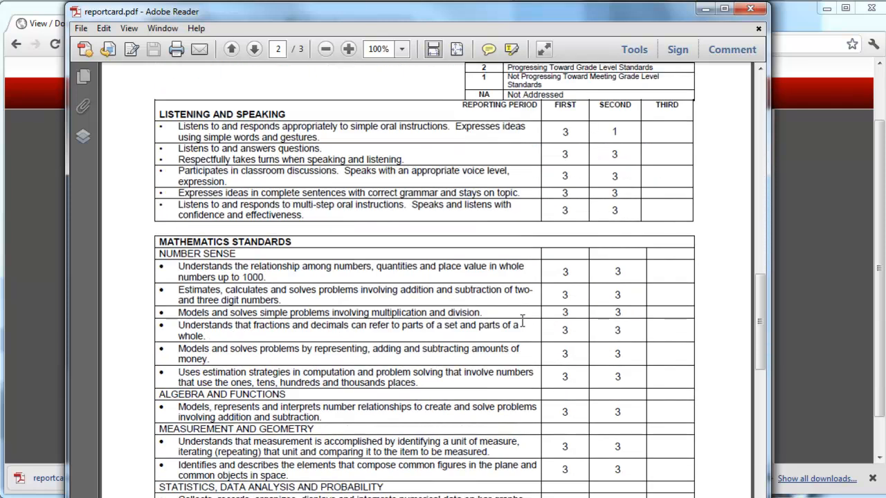